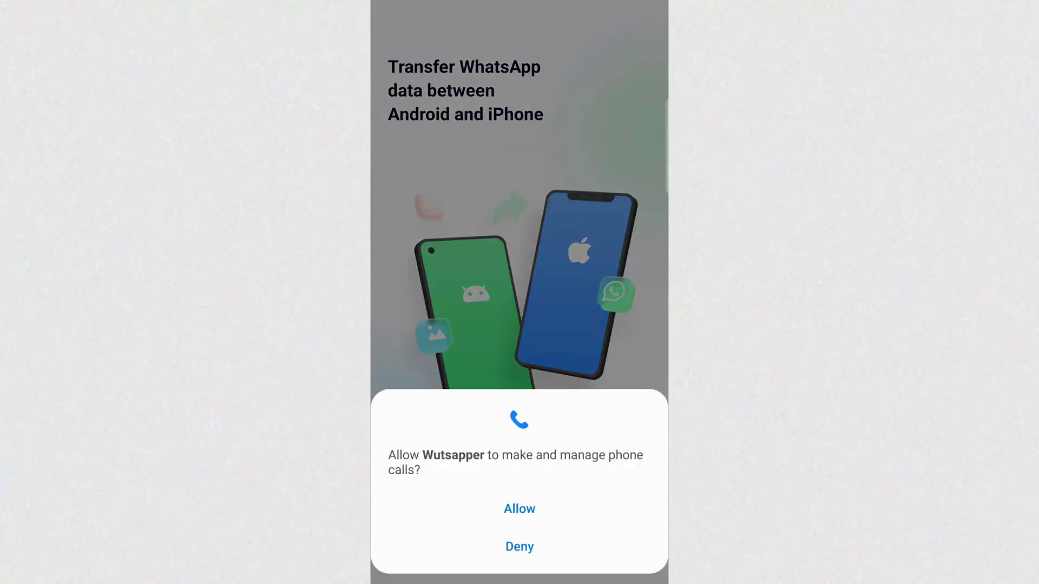
- Allow call and media permissions, then choose Android to iPhone transfer via USB-C to Lightning cable
click(520, 508)
click(519, 509)
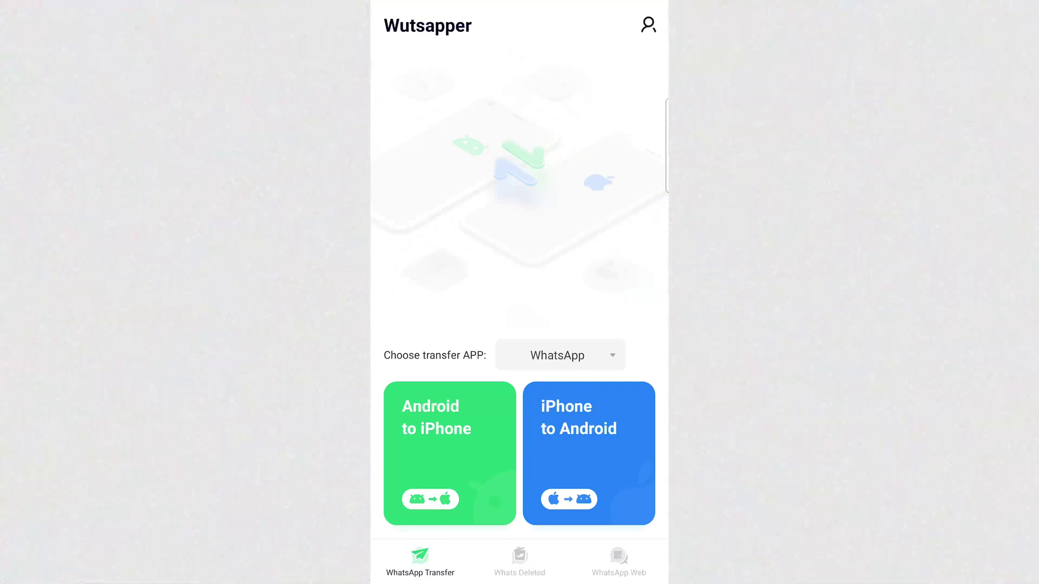
click(449, 453)
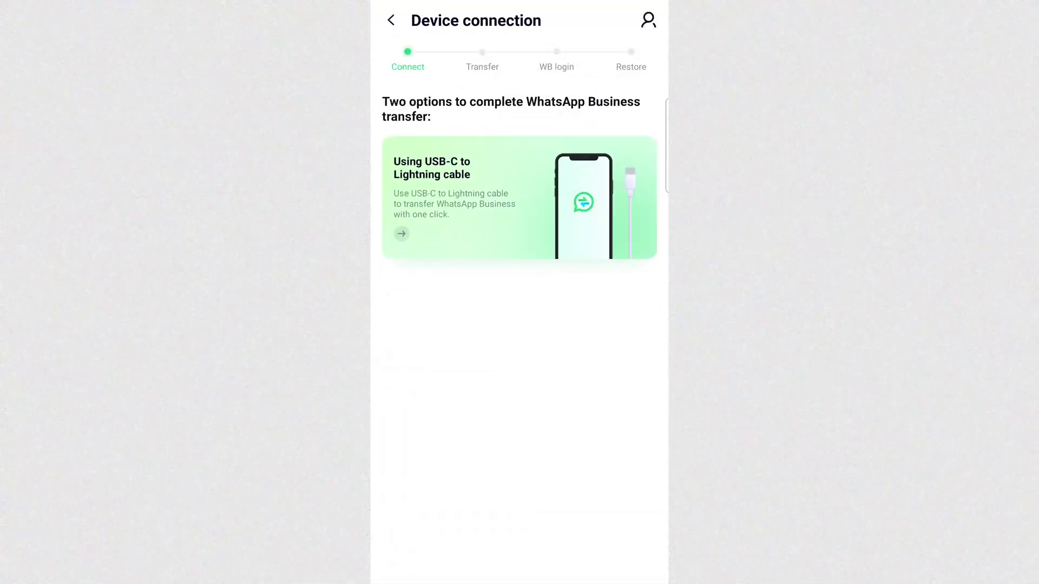
click(520, 197)
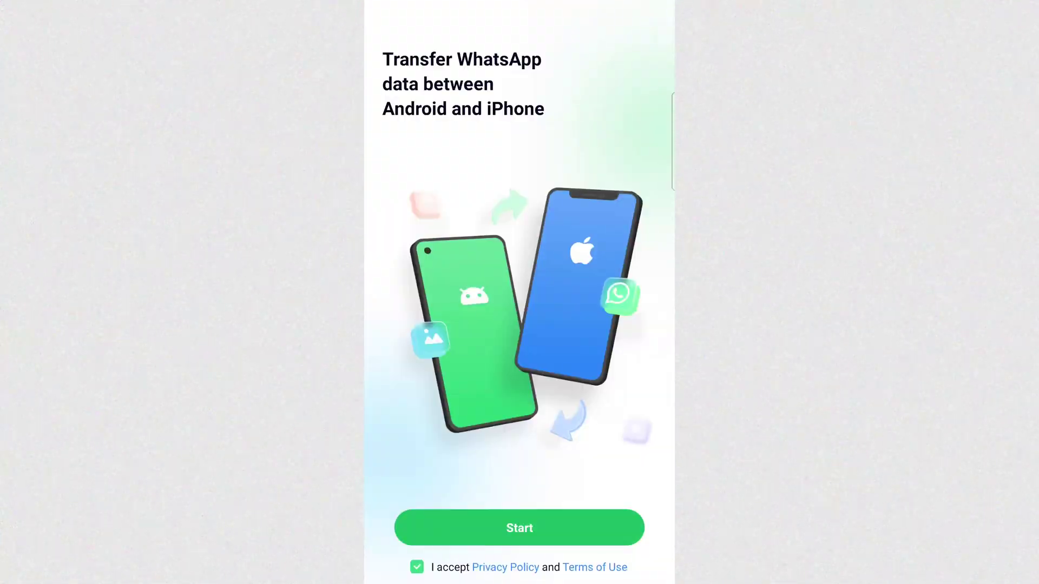
- Pass the welcome screen and use the latest detected WhatsApp backup for the transfer
click(519, 528)
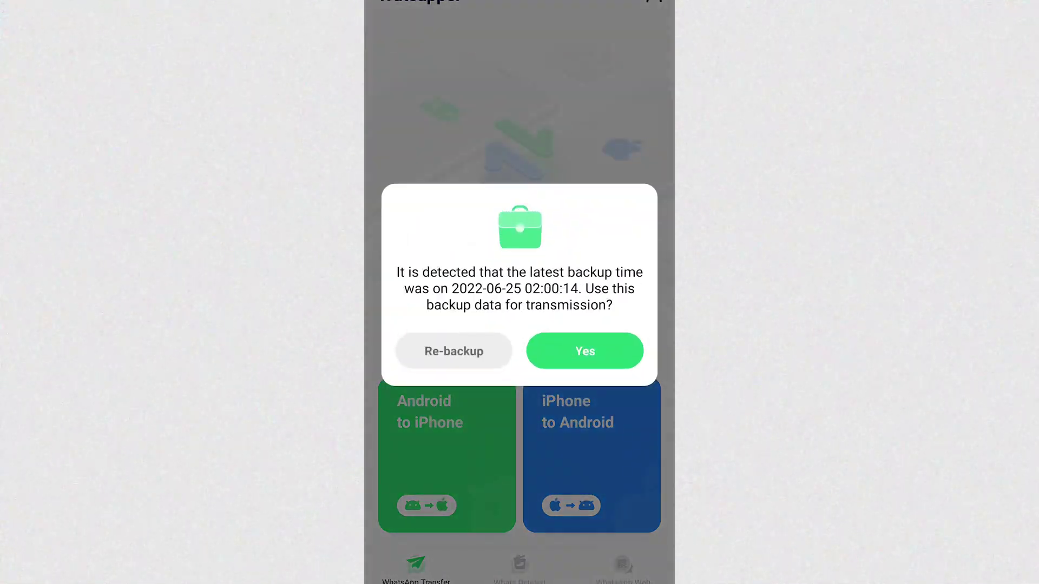
click(584, 350)
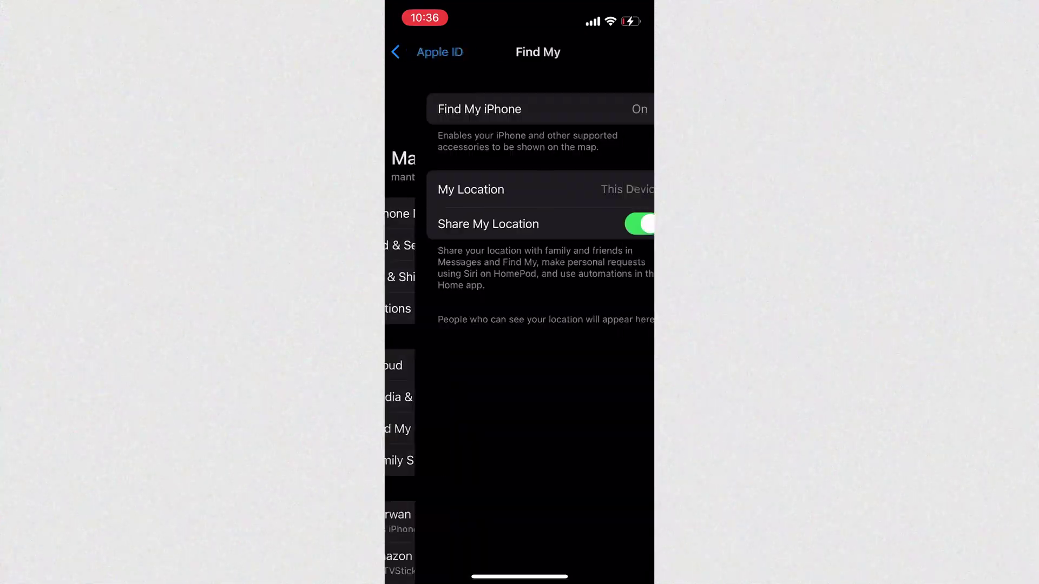
- Switch off Share My Location in Find My settings
click(613, 224)
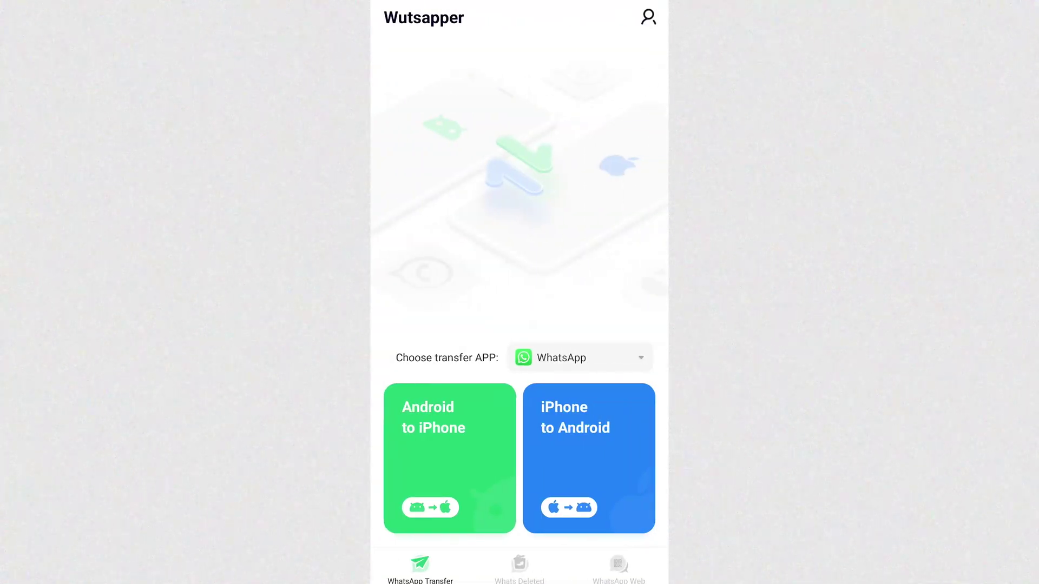
- In Whats Deleted, grant Wutsapper storage access to the WhatsApp media folder
click(519, 570)
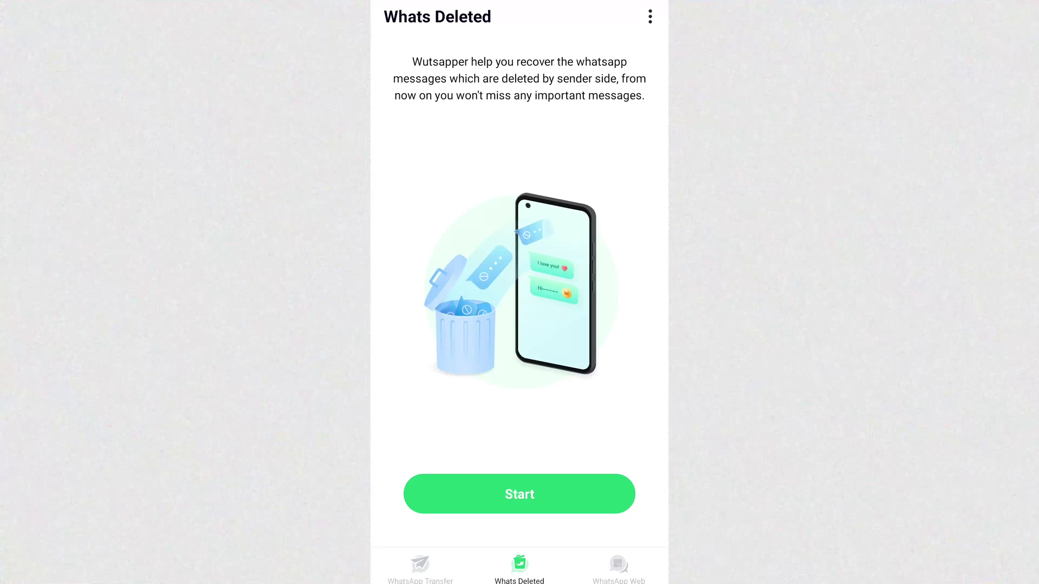
click(519, 494)
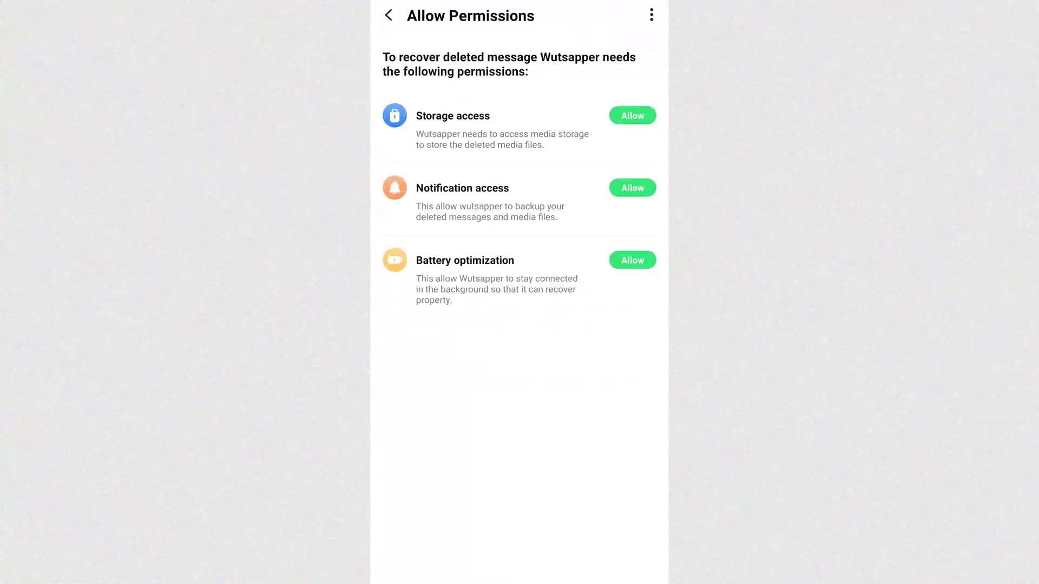
click(633, 115)
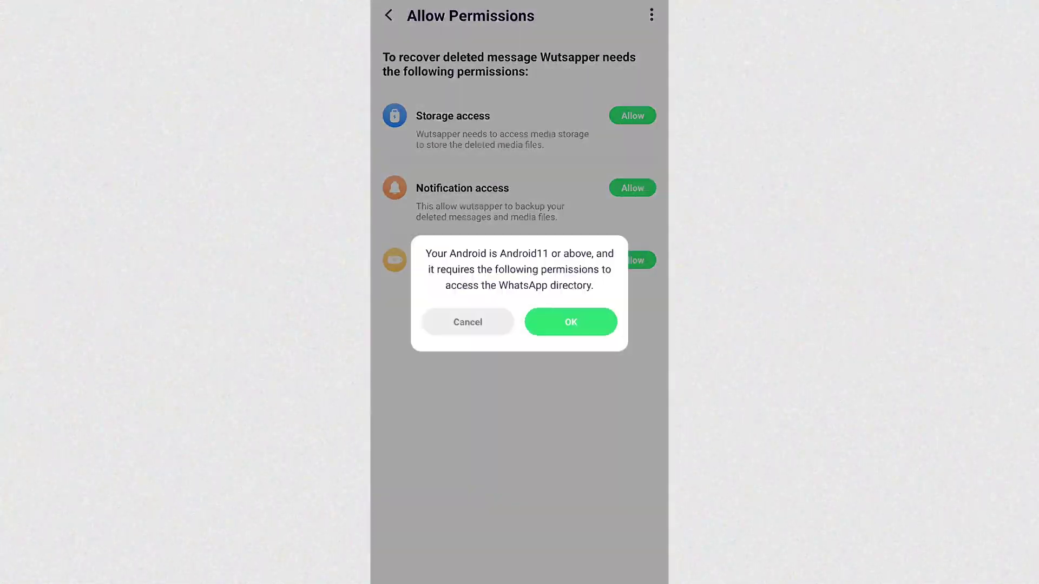
click(583, 332)
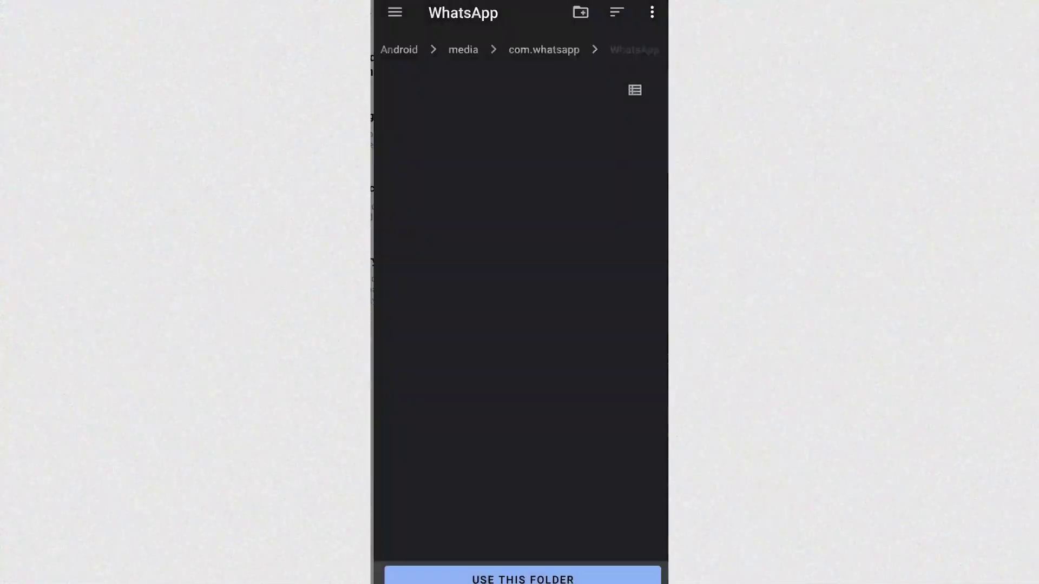
click(520, 577)
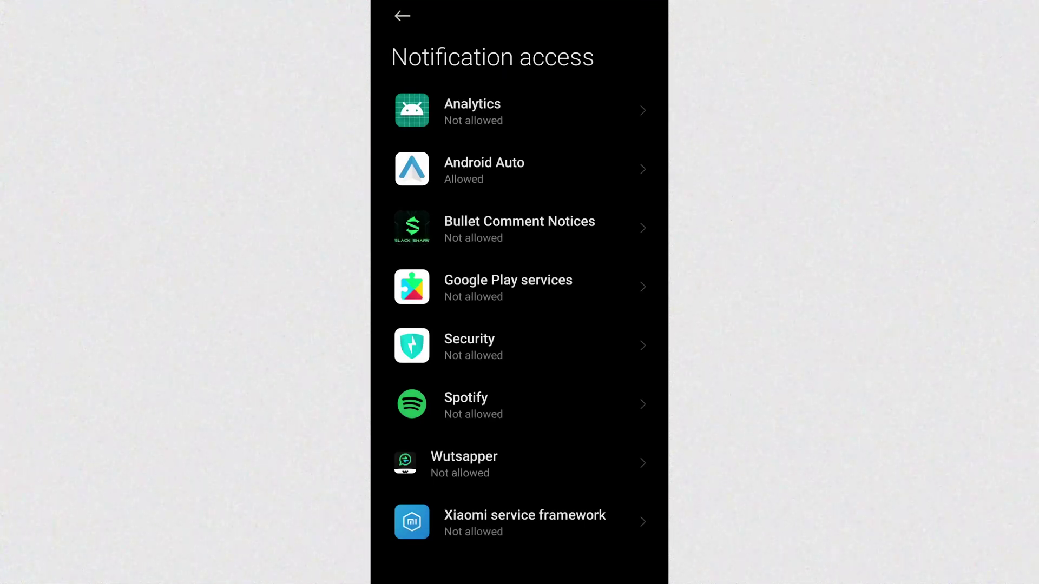
- Turn on notification access for Wutsapper and accept the risk warning
click(520, 464)
click(627, 212)
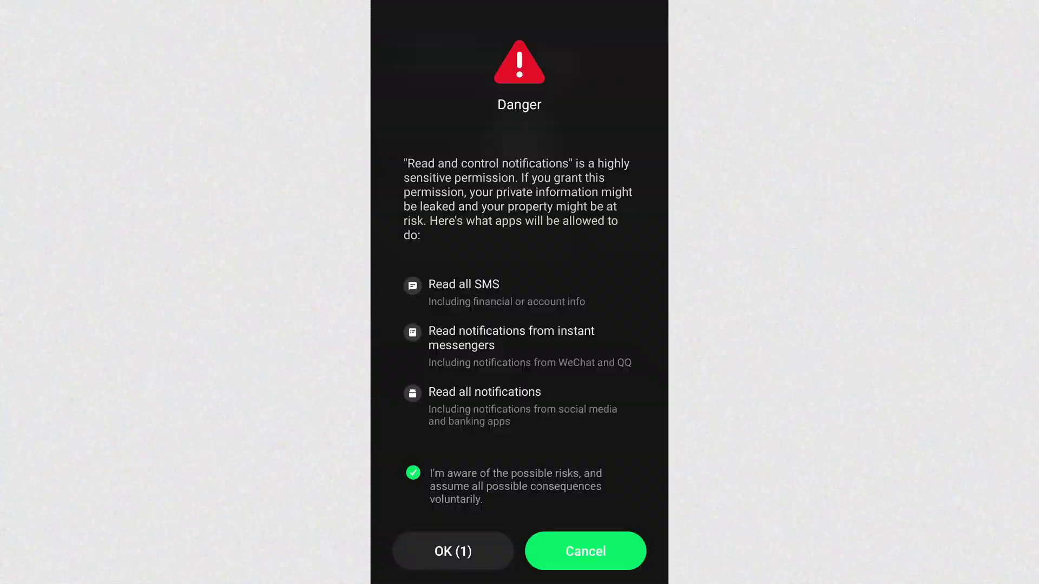
click(452, 552)
click(402, 16)
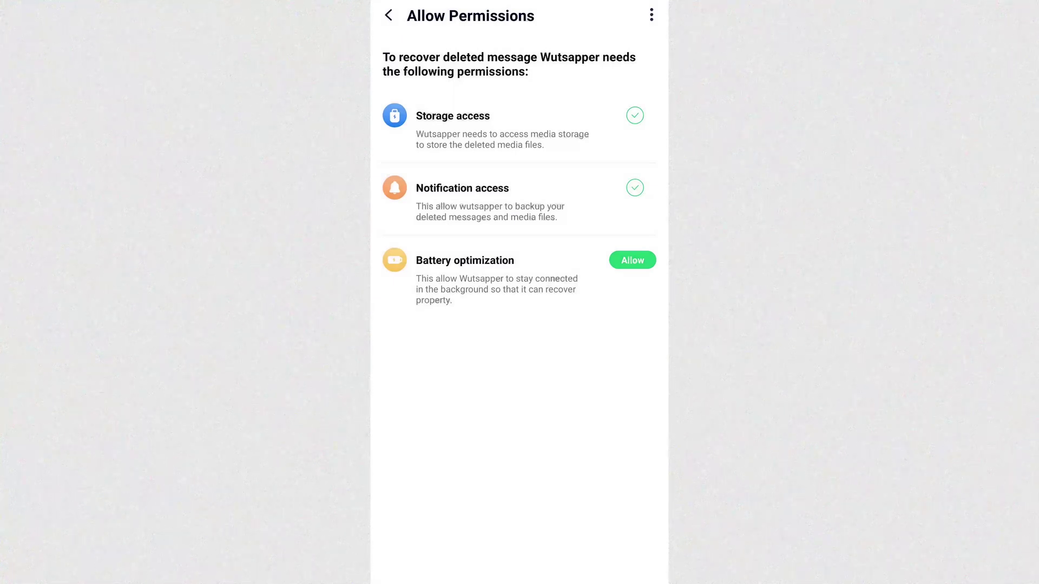
- Set Wutsapper's battery usage to No restrictions and return to the recovered chats list
click(632, 260)
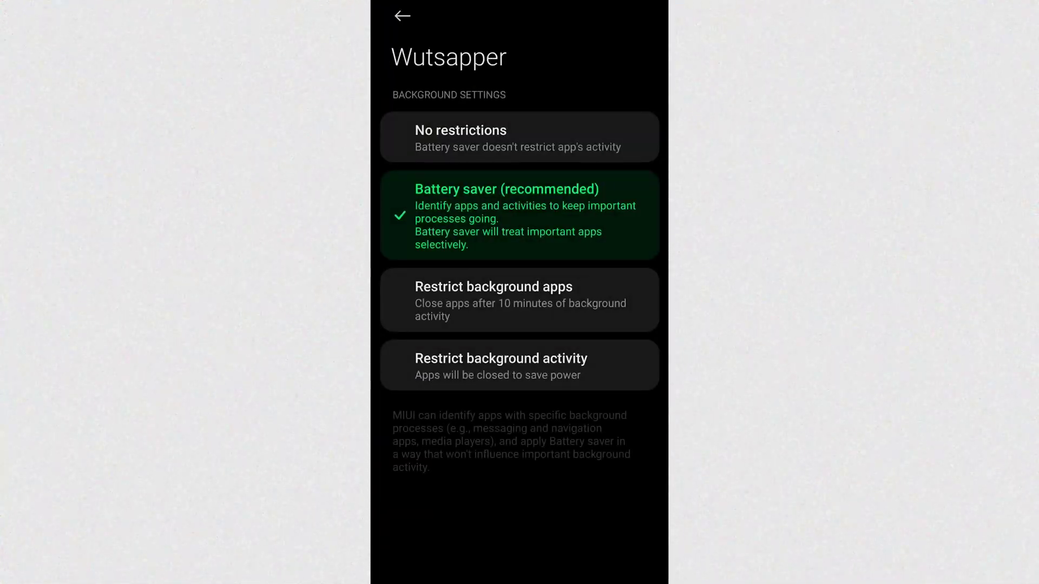
click(519, 137)
click(402, 15)
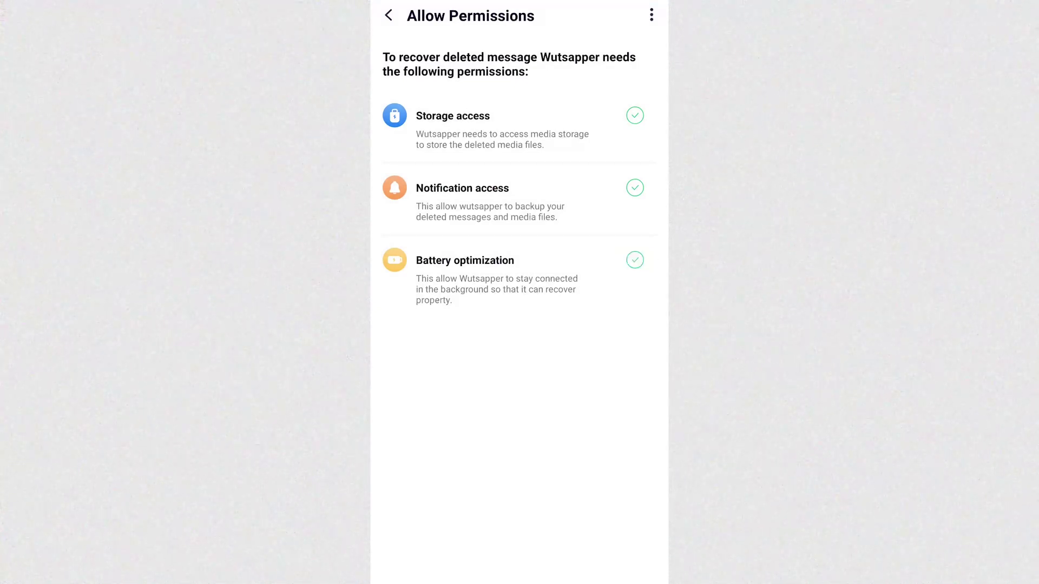
click(388, 15)
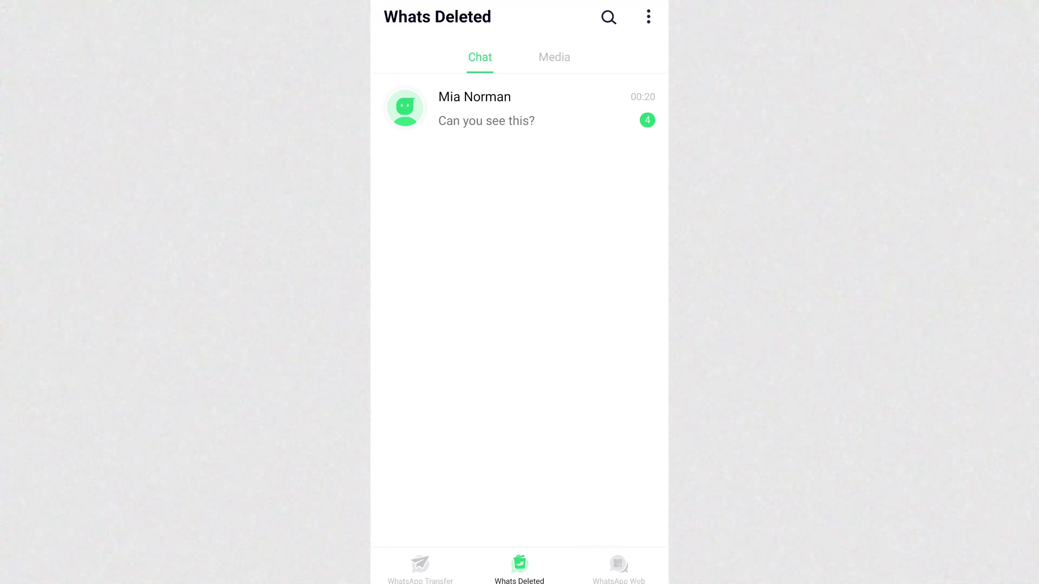
- Open the contact's recovered chat and reopen it to see the updated deleted messages
click(520, 109)
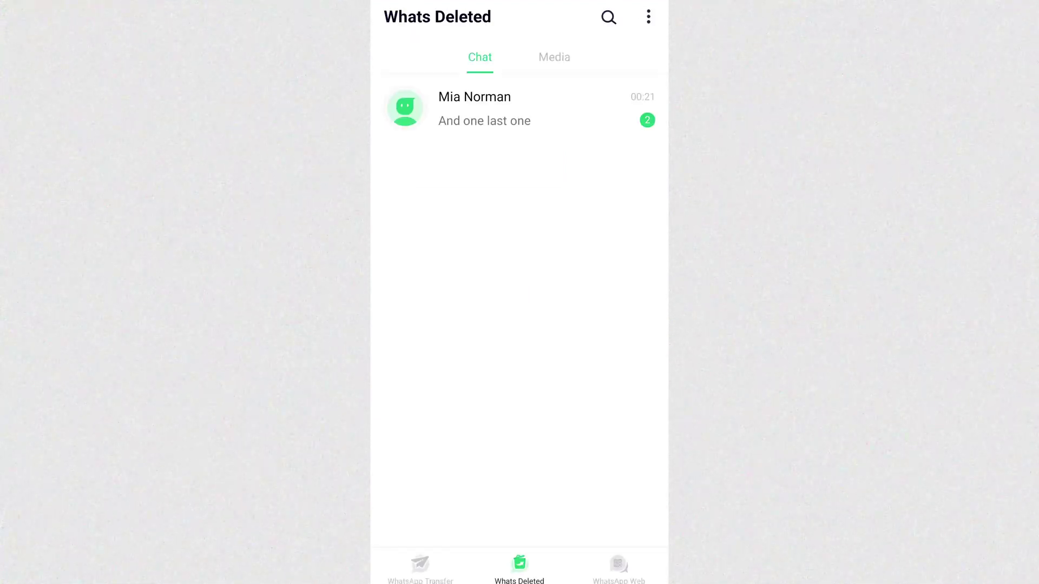
click(520, 109)
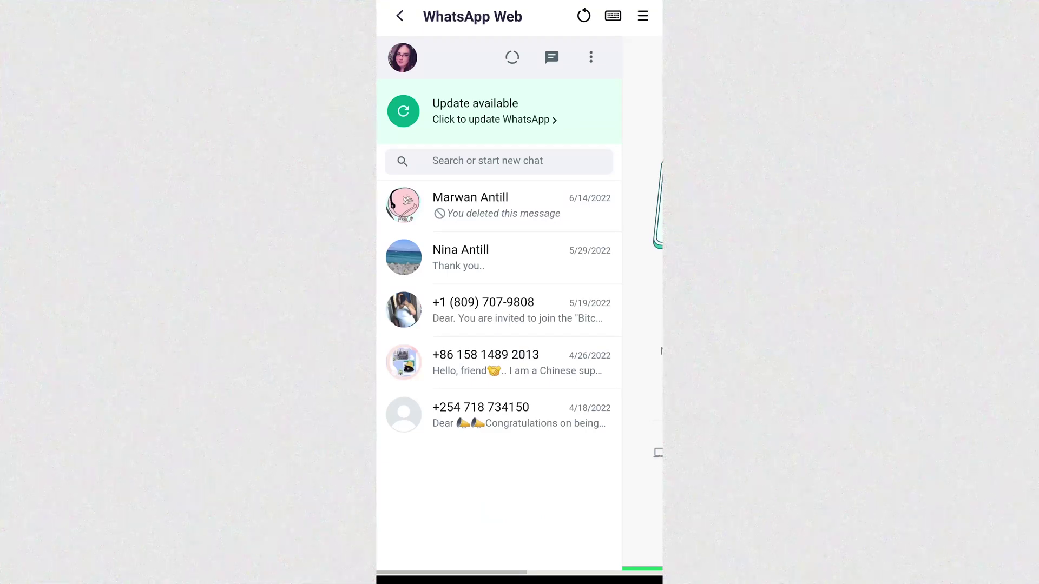
- Open the chat containing deleted messages in the WhatsApp Web chat list
click(498, 204)
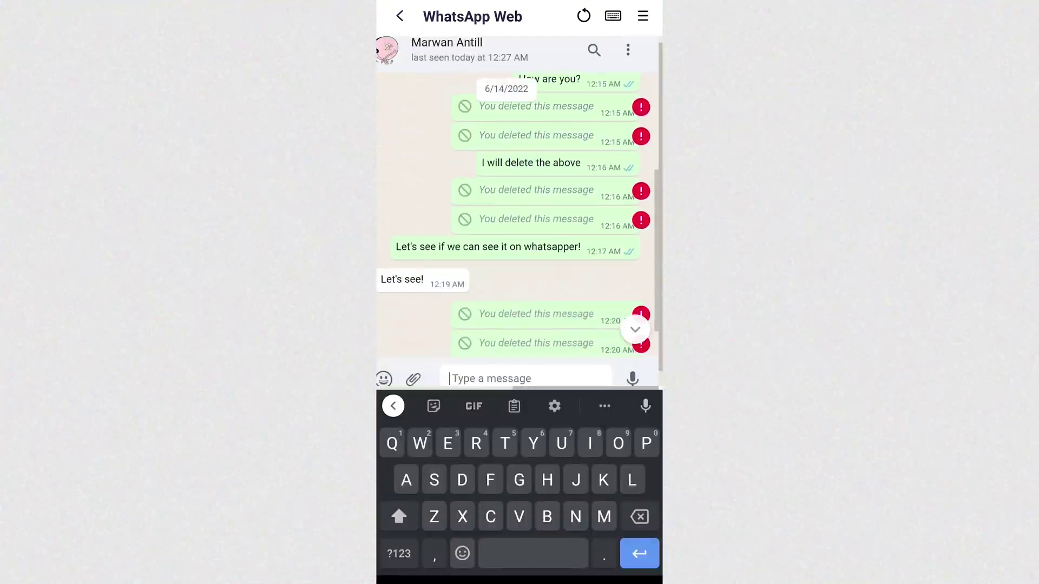